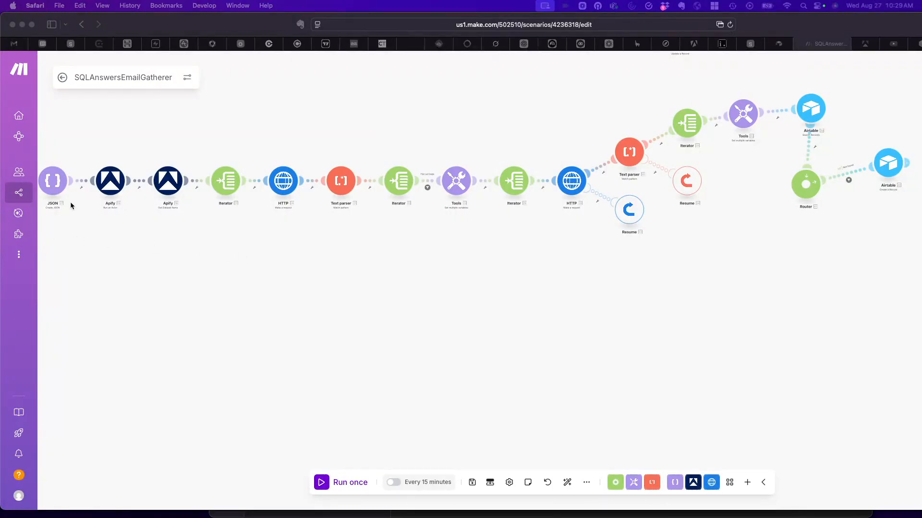
Examine the search query and the results-per-page setting in the JSON module of the SQLAnswersEmailGatherer scenario
left_click(54, 181)
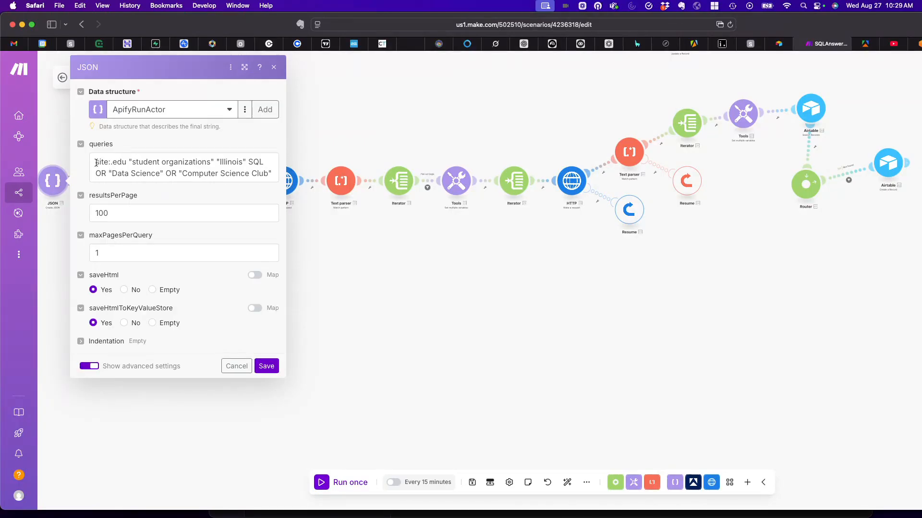
left_click_drag(95, 160, 274, 173)
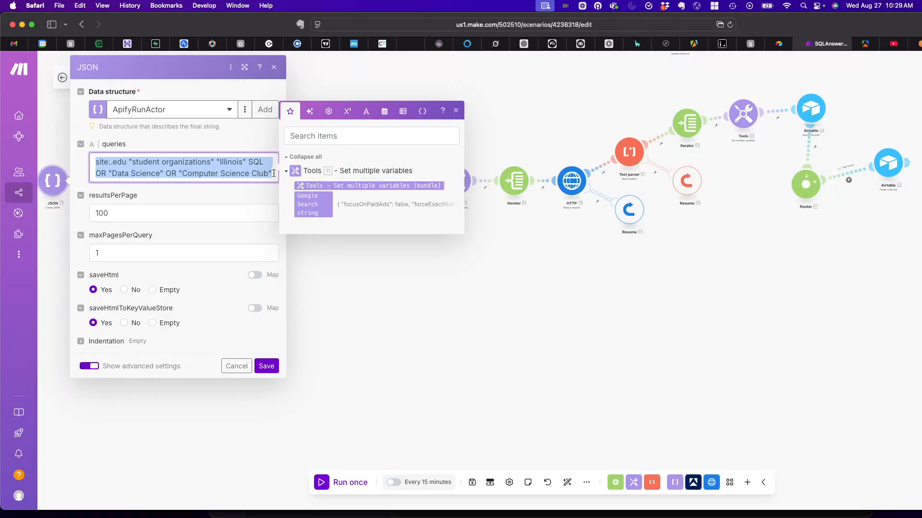
left_click(457, 111)
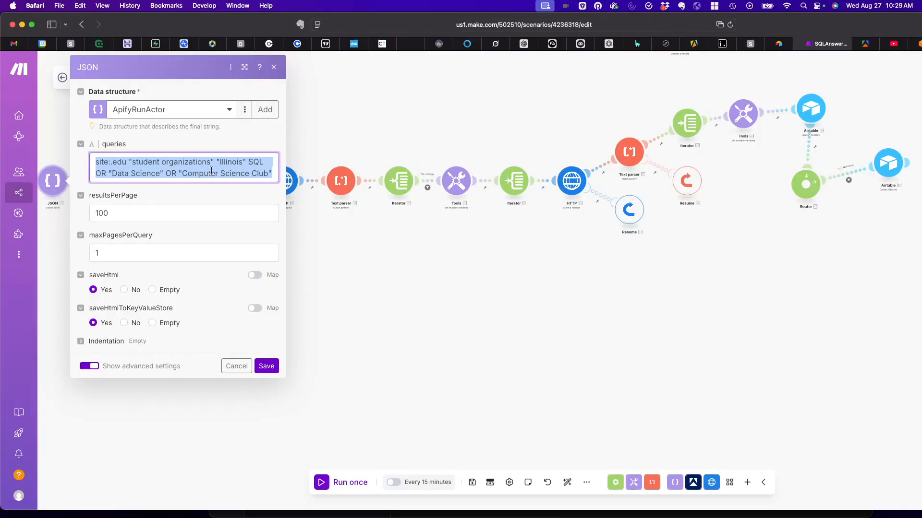
left_click(117, 214)
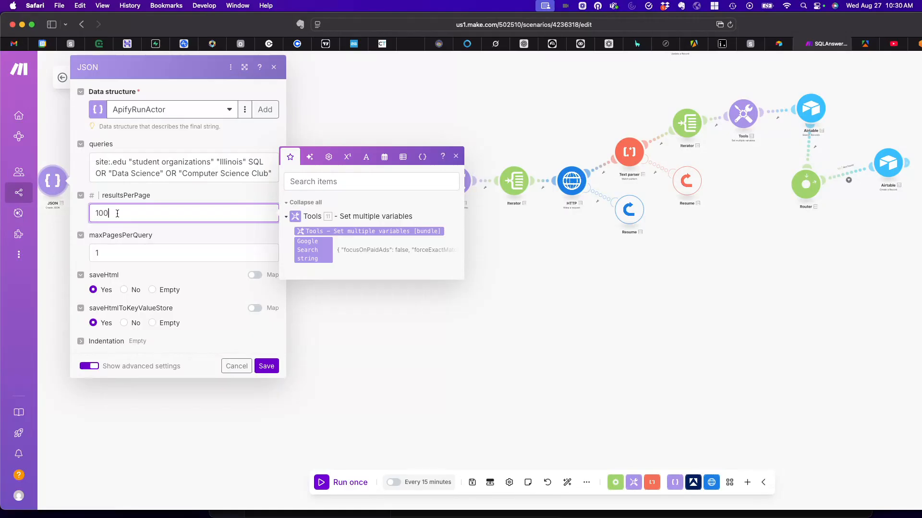
left_click(236, 366)
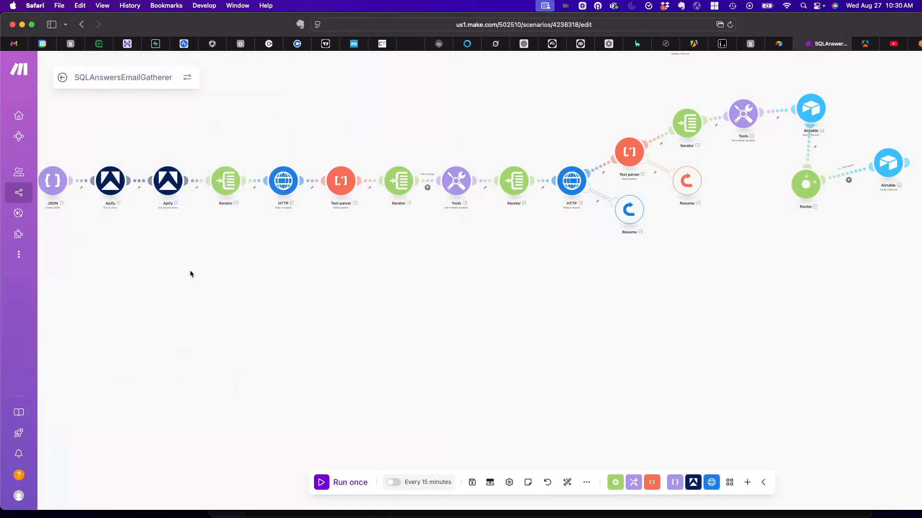
Review the settings of the two Apify modules that run the Google Search Results Scraper and get its dataset items
left_click(109, 187)
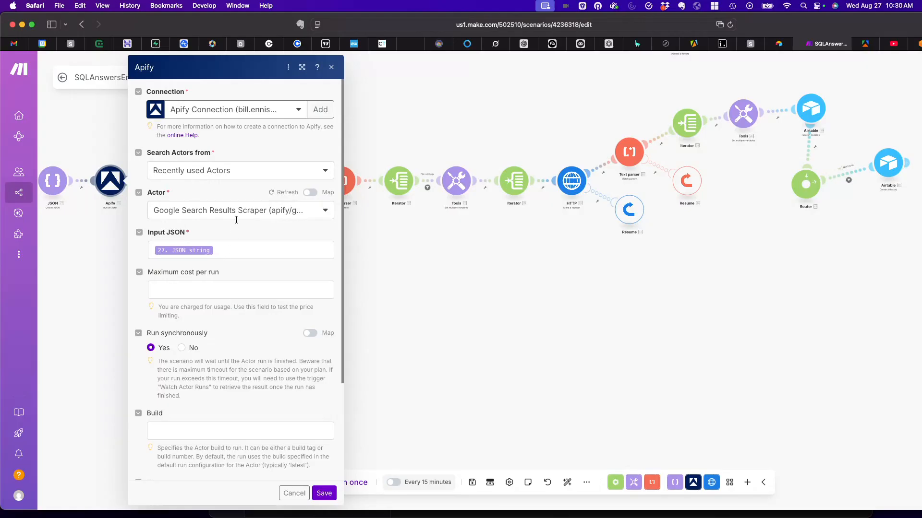
left_click(320, 495)
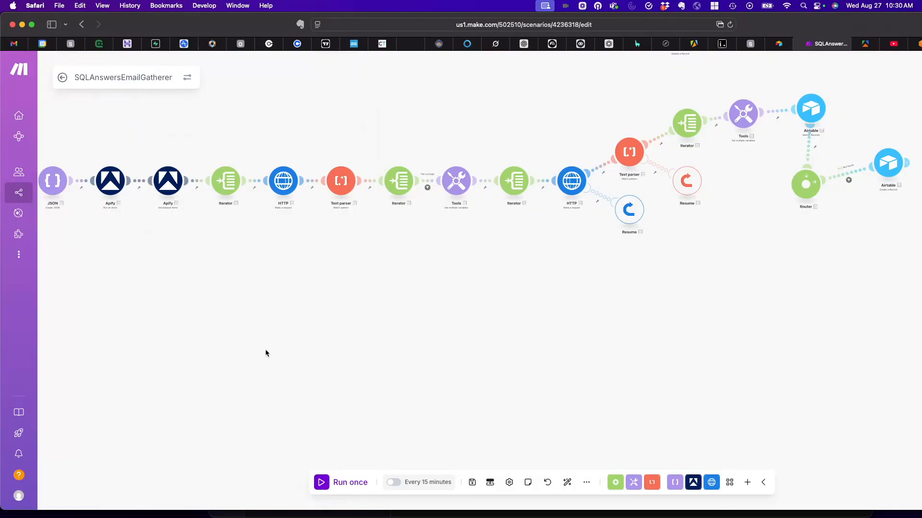
left_click(174, 189)
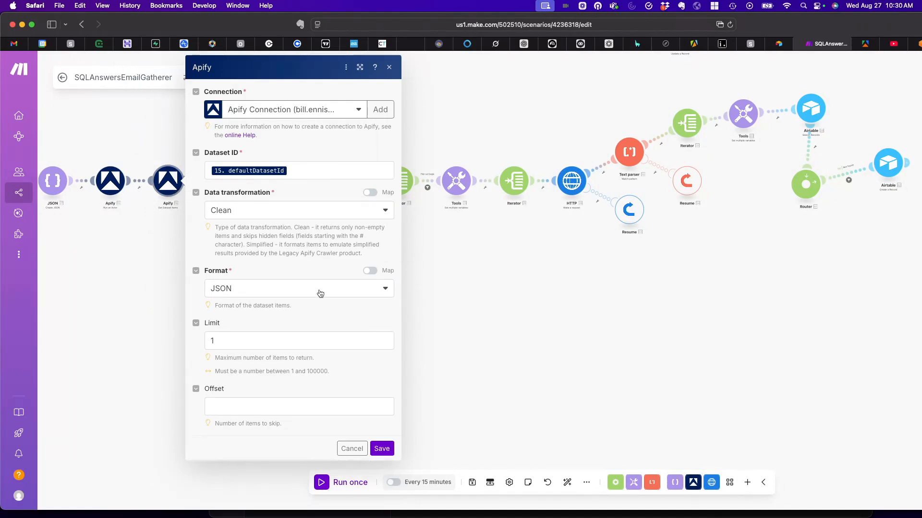
left_click(340, 449)
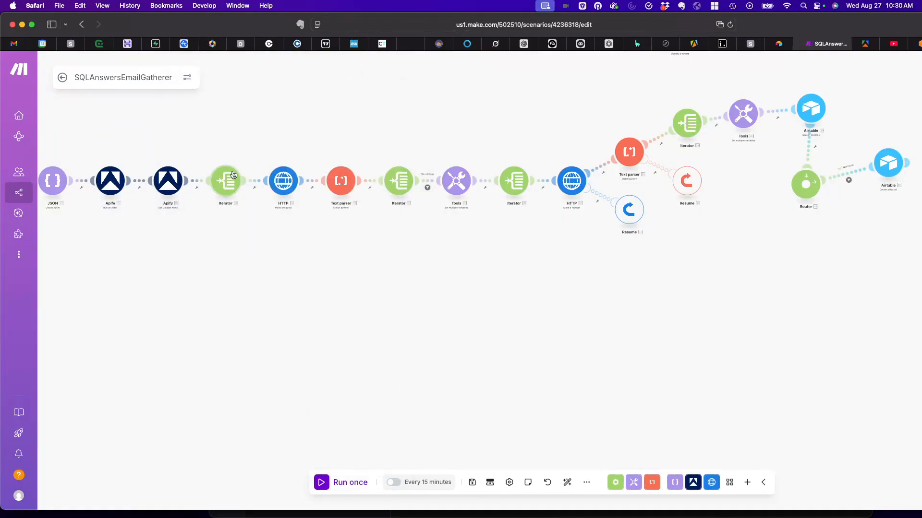
Check the first Iterator's source array and the URL, method and headers of the first HTTP request module
left_click(233, 176)
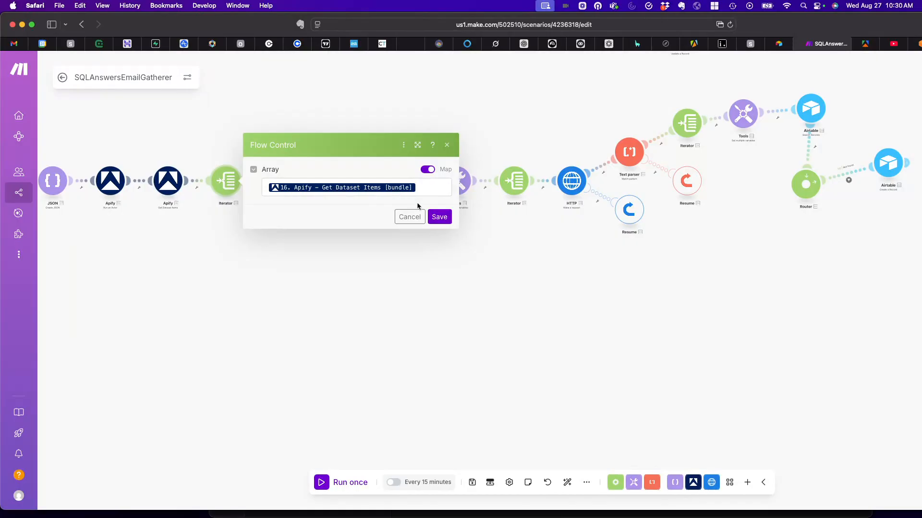
left_click(422, 218)
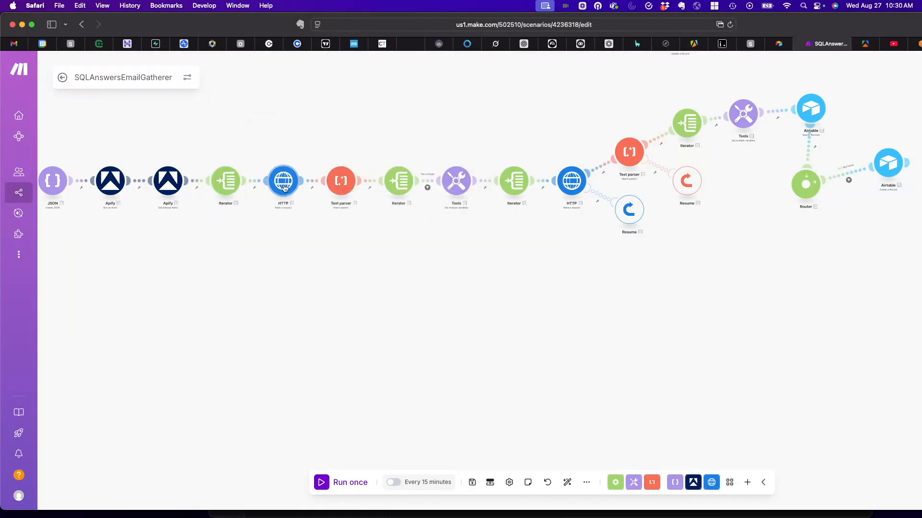
left_click(283, 185)
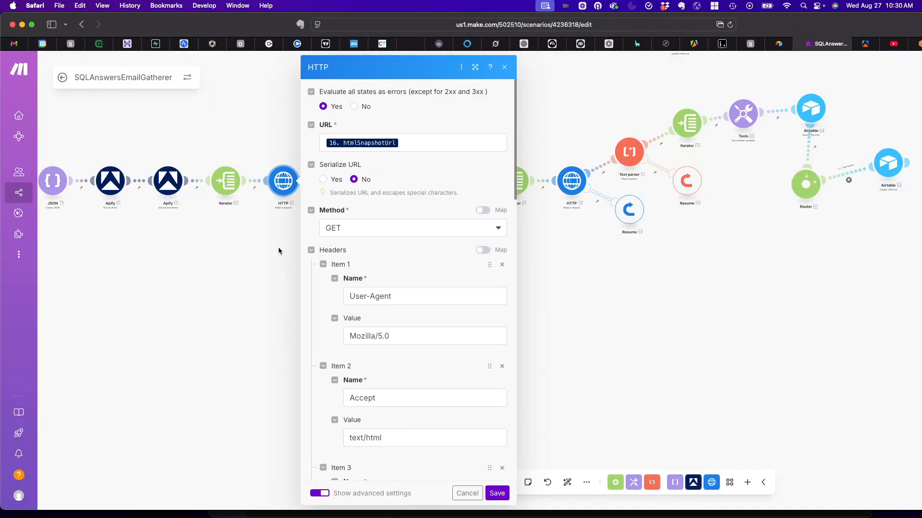
left_click(465, 494)
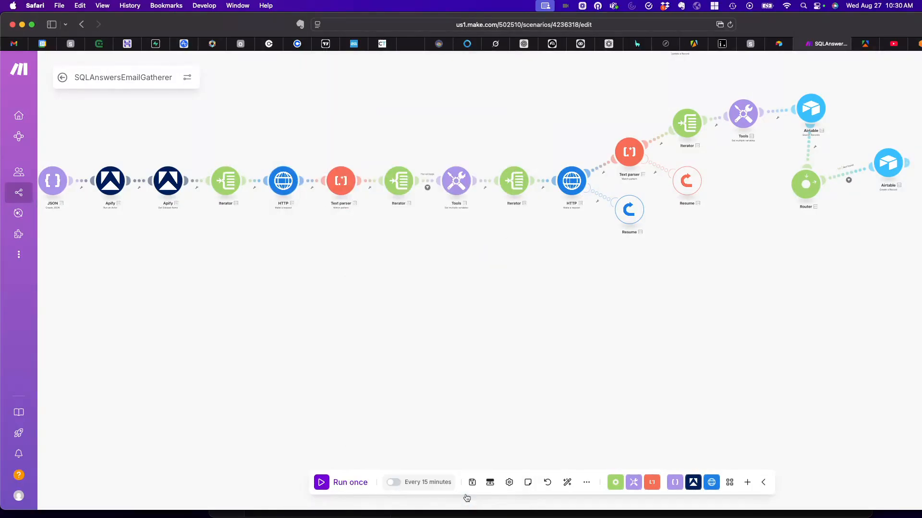
Revisit both Apify modules and the first HTTP module to trace how the search results page is retrieved
left_click(112, 185)
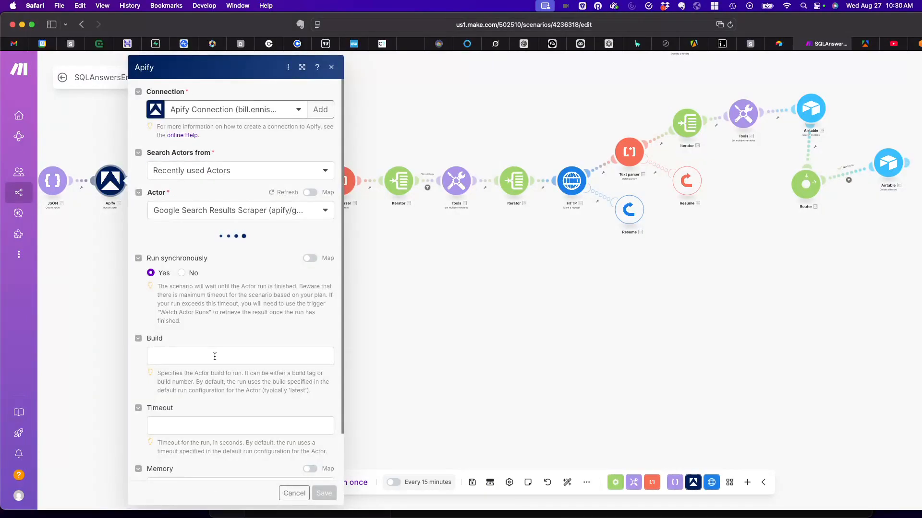
left_click(331, 68)
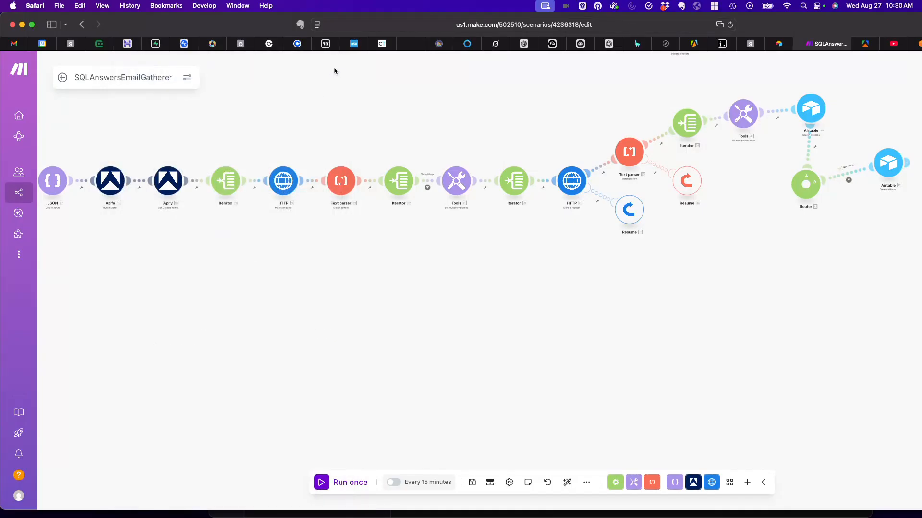
left_click(168, 197)
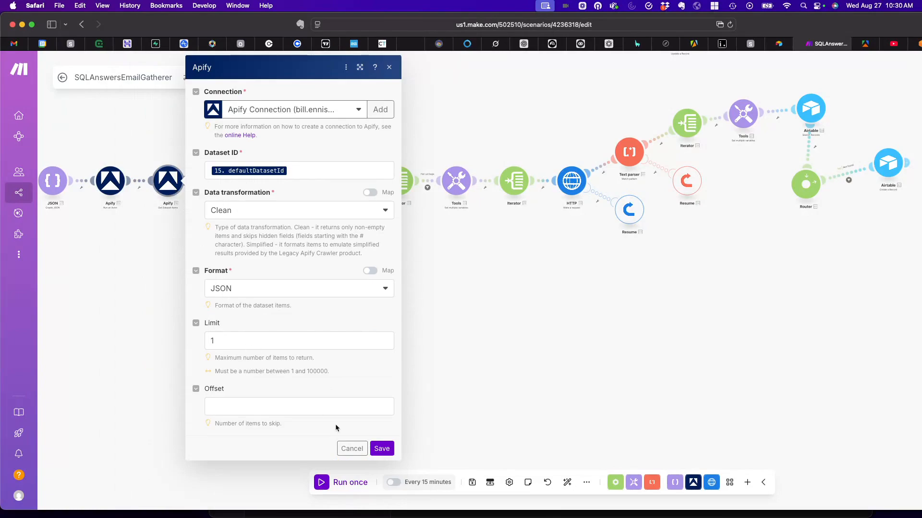
left_click(352, 448)
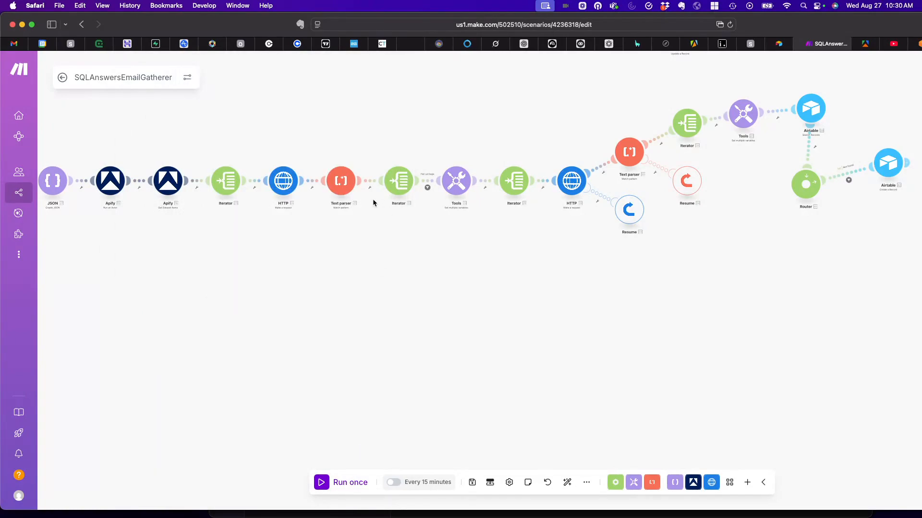
left_click(288, 184)
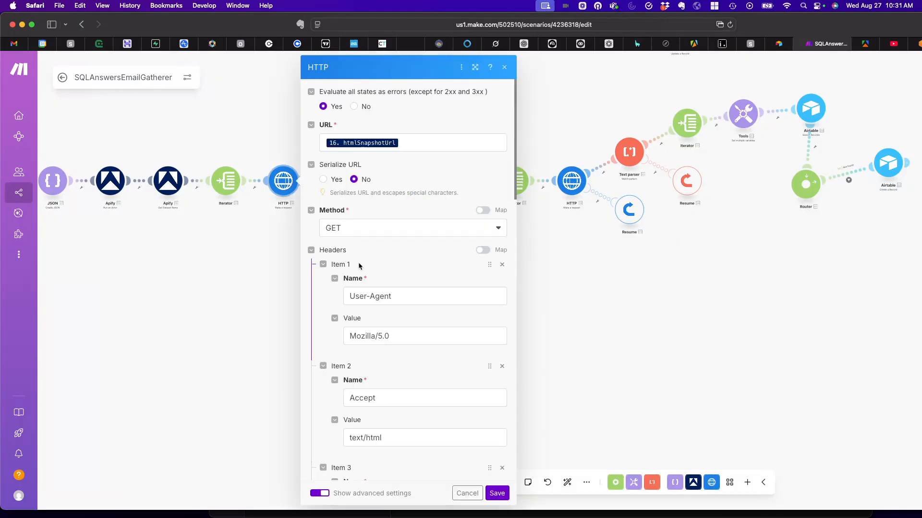
left_click(465, 494)
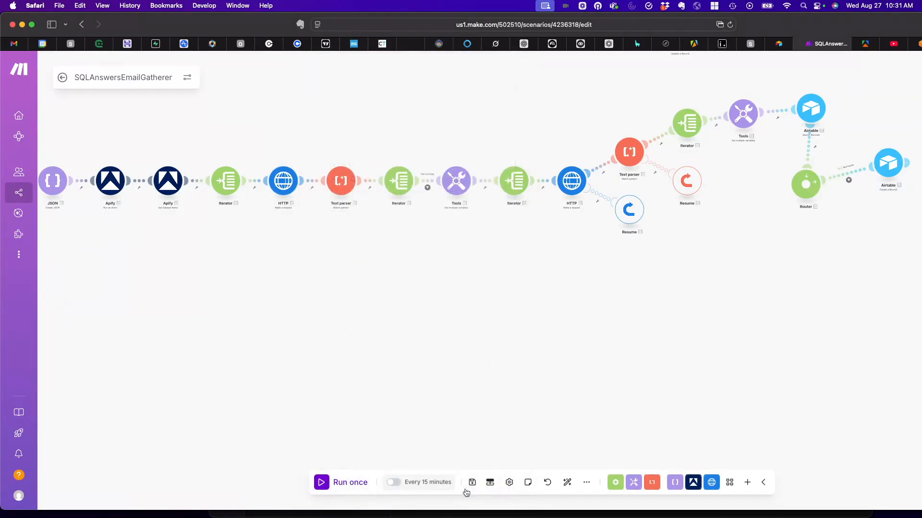
Examine the link-matching regular expression in the first Text parser module, highlighting its https part
left_click(345, 183)
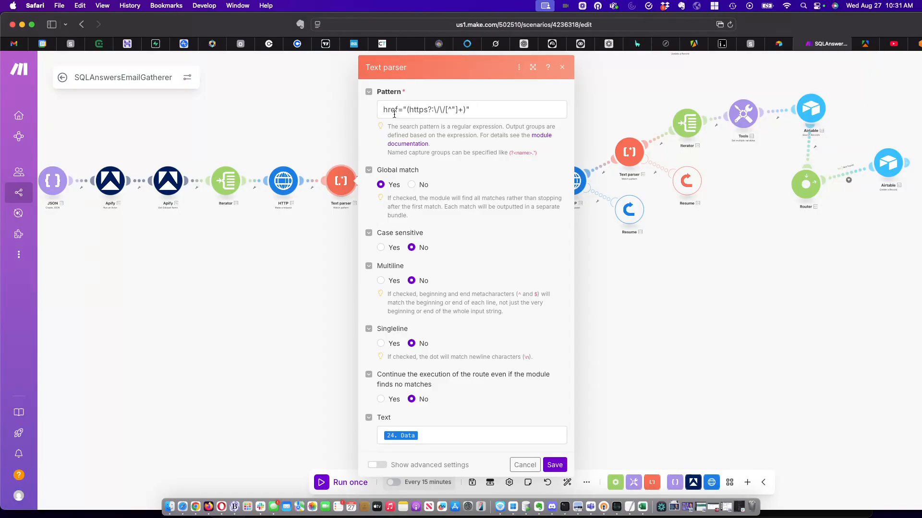
left_click_drag(410, 110, 431, 110)
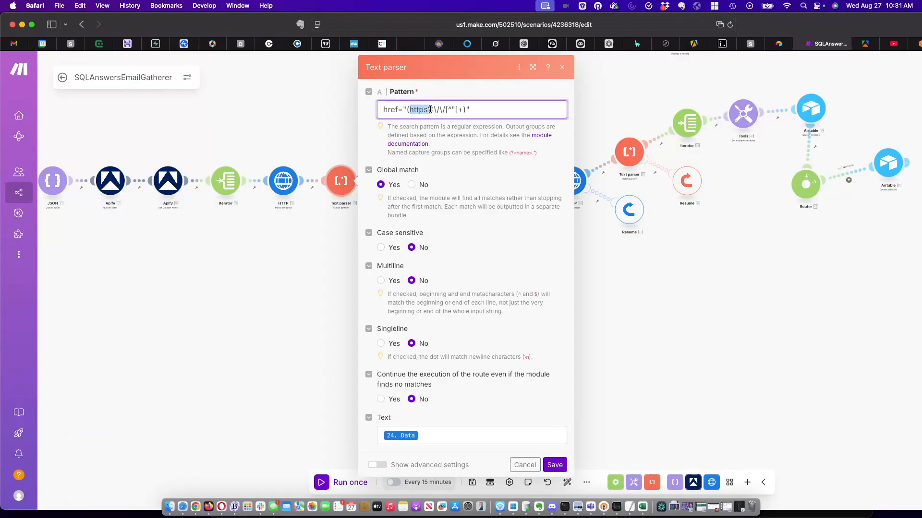
left_click(562, 68)
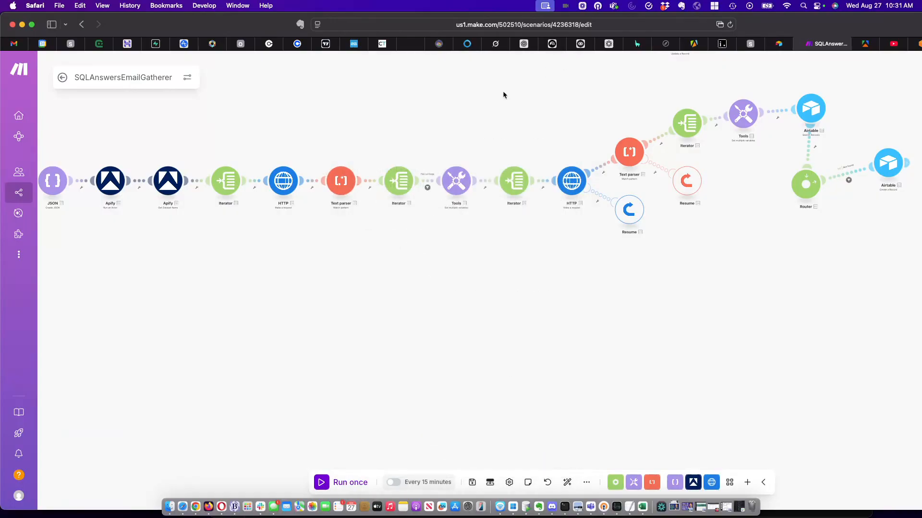
Review the second and third Iterators and the Url variable defined in the Tools module between them
left_click(402, 181)
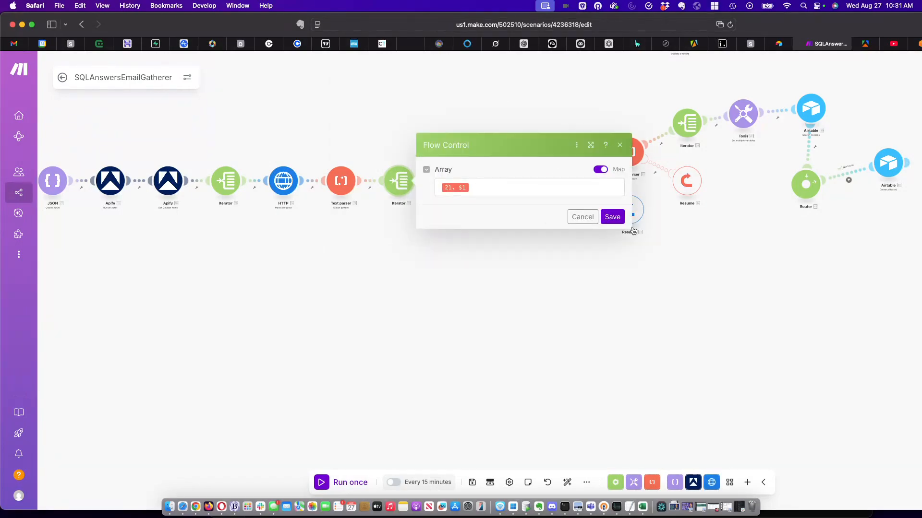
left_click(582, 217)
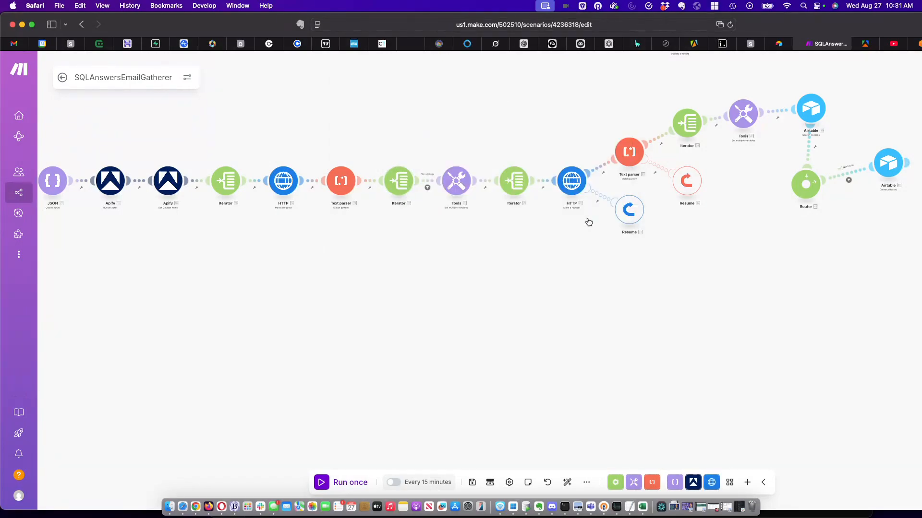
left_click(457, 183)
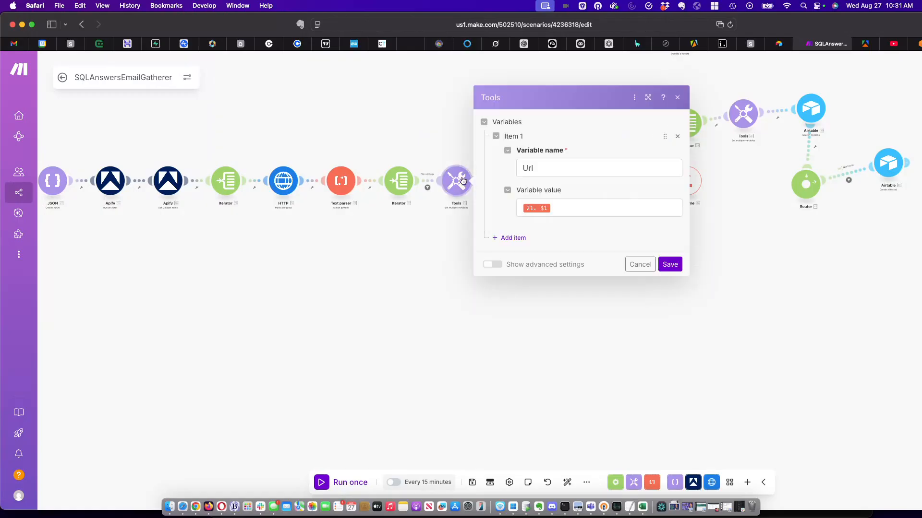
left_click(637, 266)
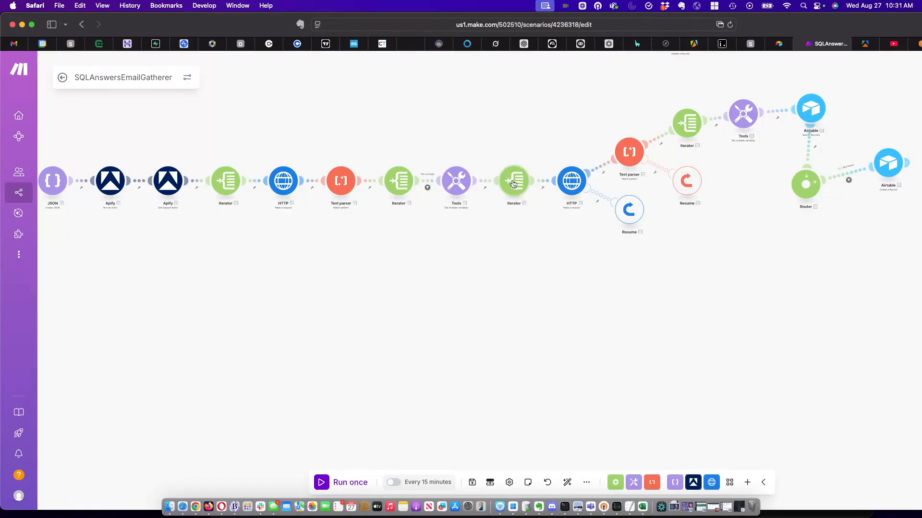
left_click(513, 184)
left_click(697, 217)
Examine the second HTTP module's request settings and the email-matching pattern in the second Text parser
left_click(575, 189)
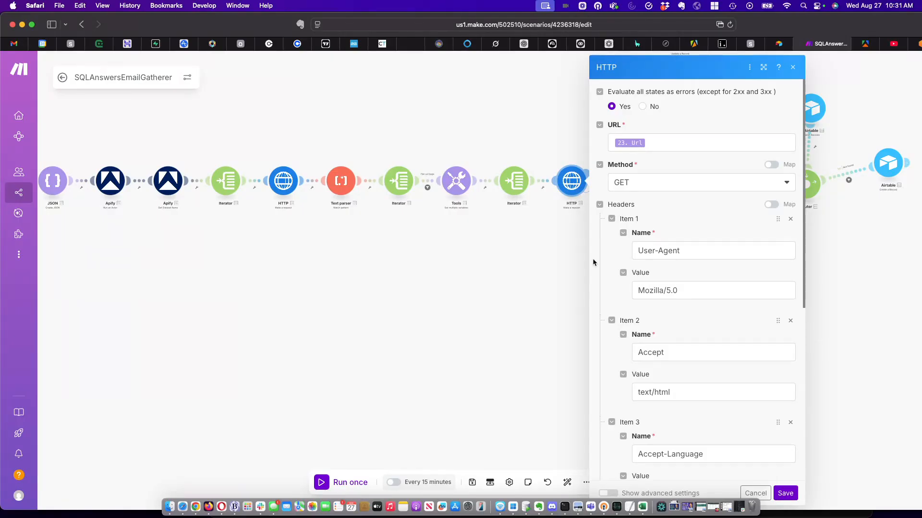
left_click(756, 493)
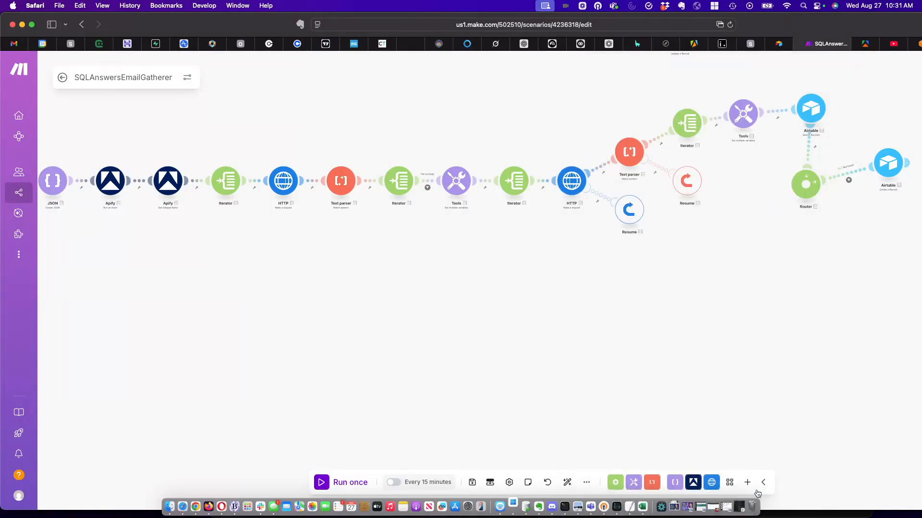
left_click(628, 152)
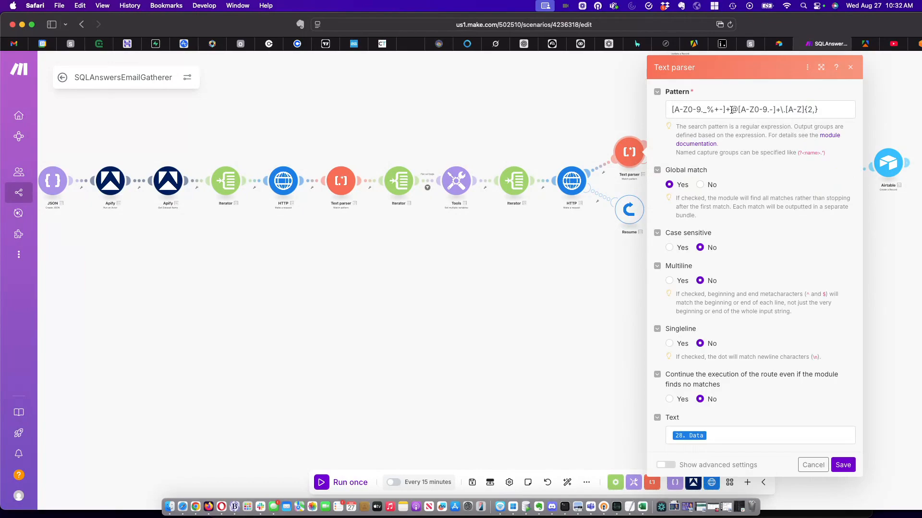
left_click_drag(730, 110, 739, 110)
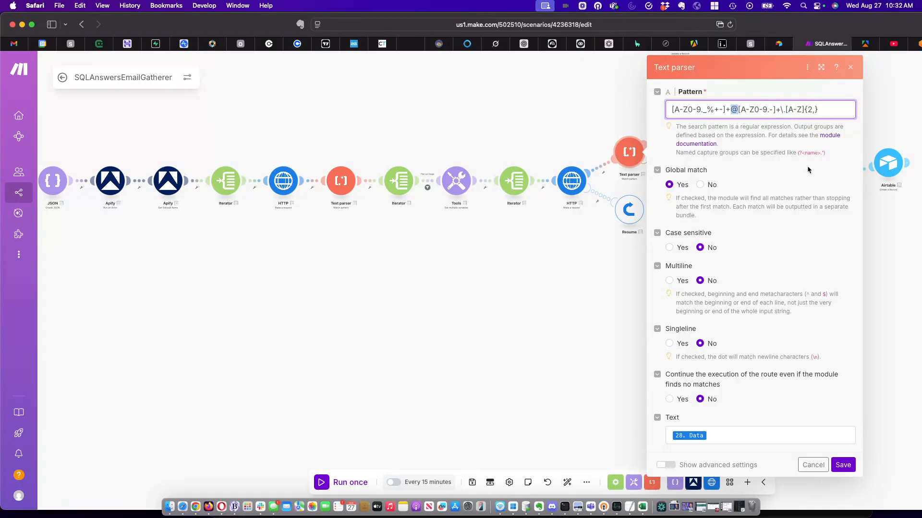
left_click(810, 466)
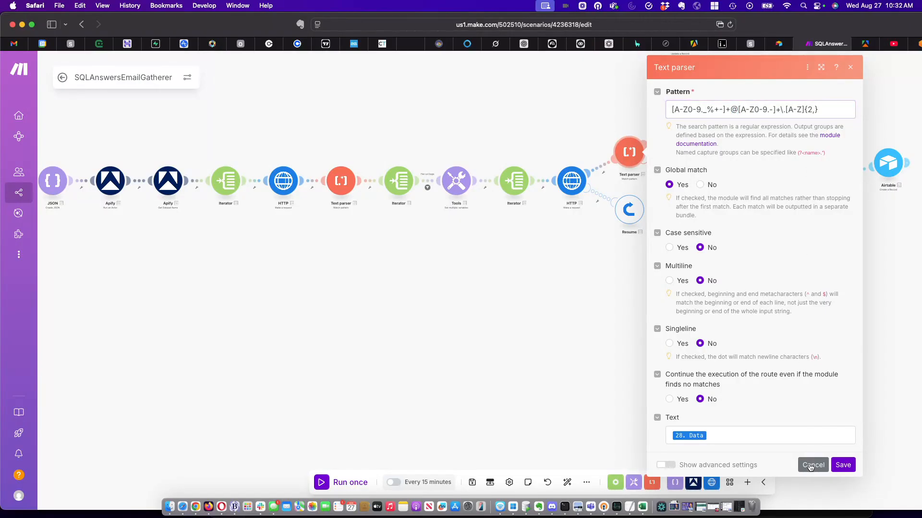
Review the Email_Address variable in the second Tools module and the output fields and formula of the Airtable search module
left_click(747, 118)
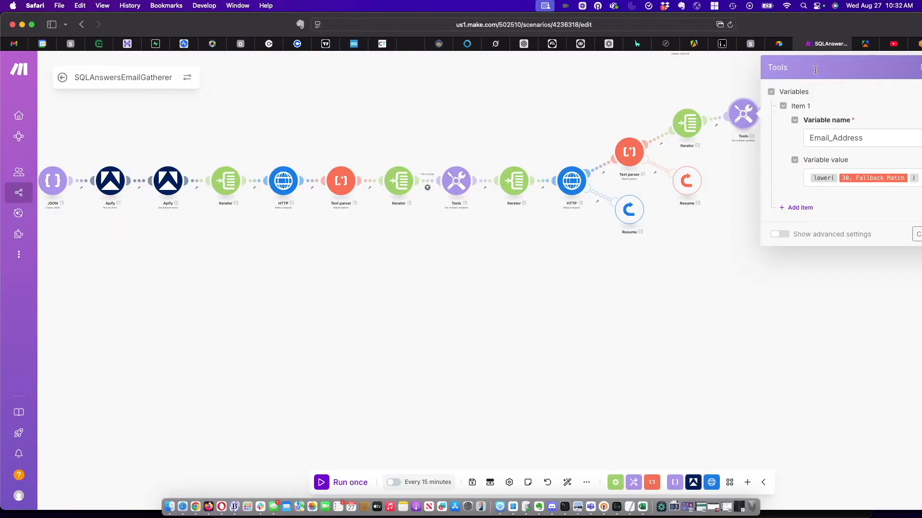
left_click(917, 235)
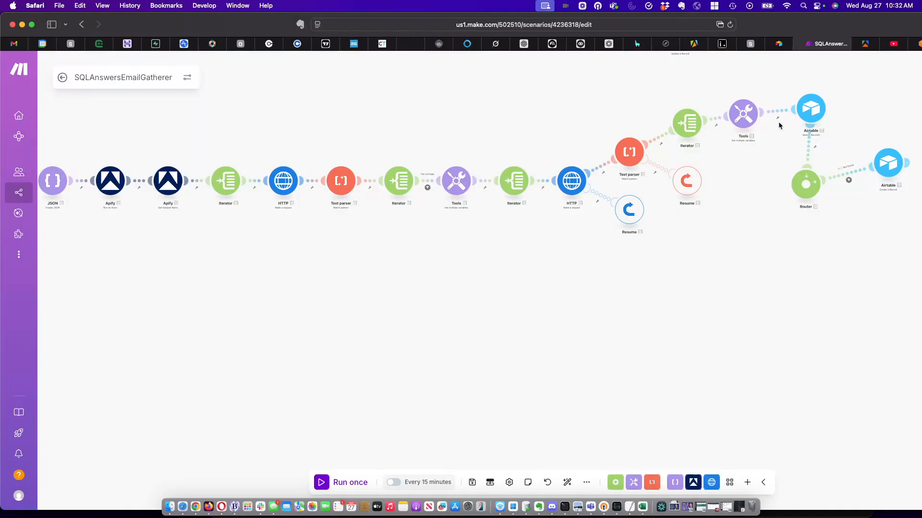
left_click(811, 113)
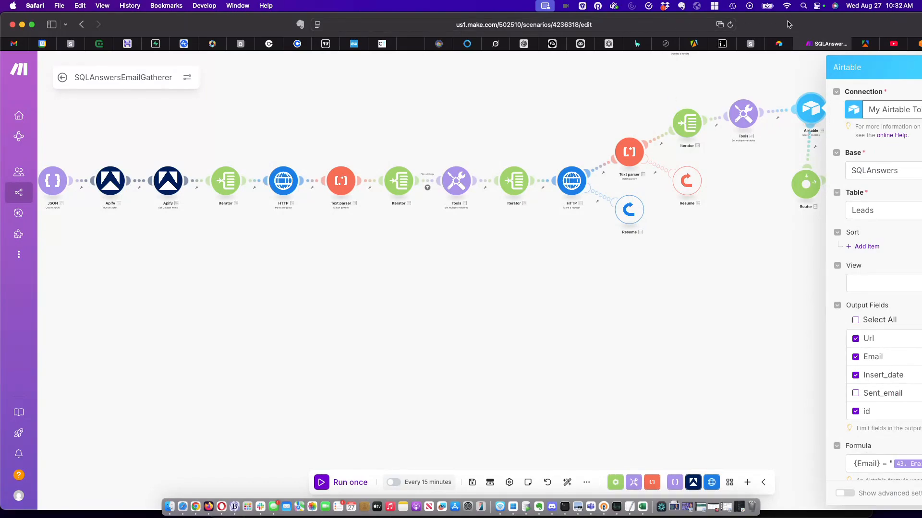
left_click_drag(794, 26, 633, 26)
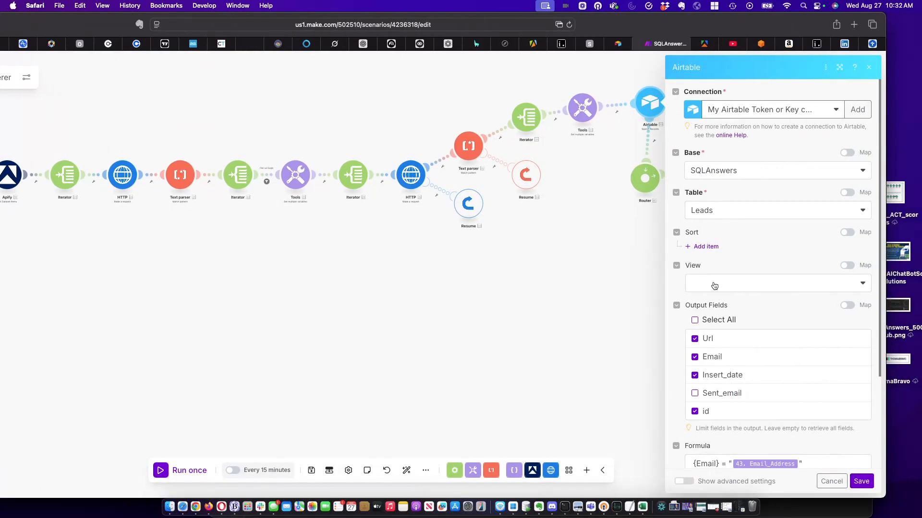
scroll(739, 216, "down", 1)
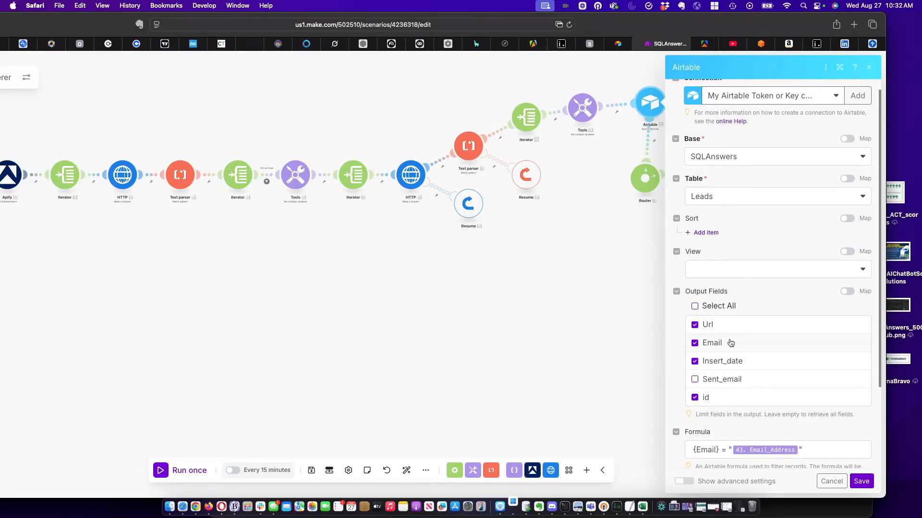
scroll(730, 342, "down", 1)
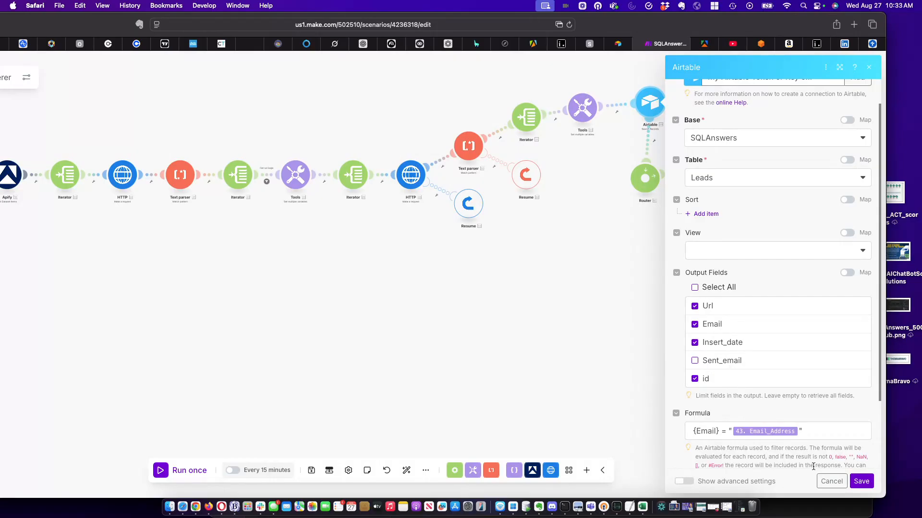
left_click(829, 482)
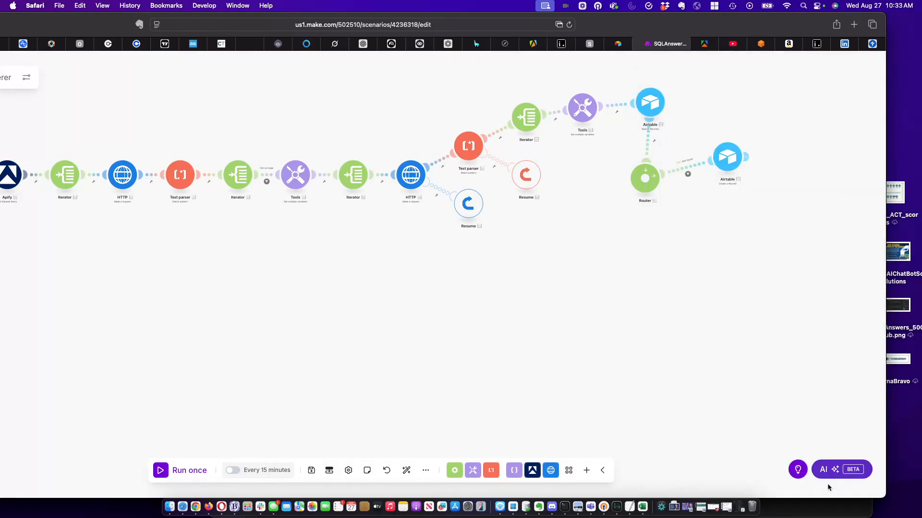
left_click(654, 142)
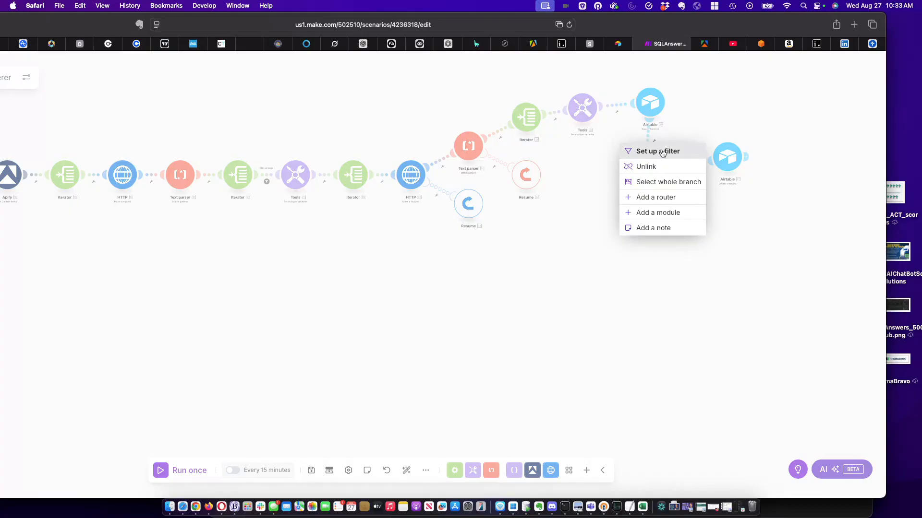
left_click(661, 152)
left_click(816, 240)
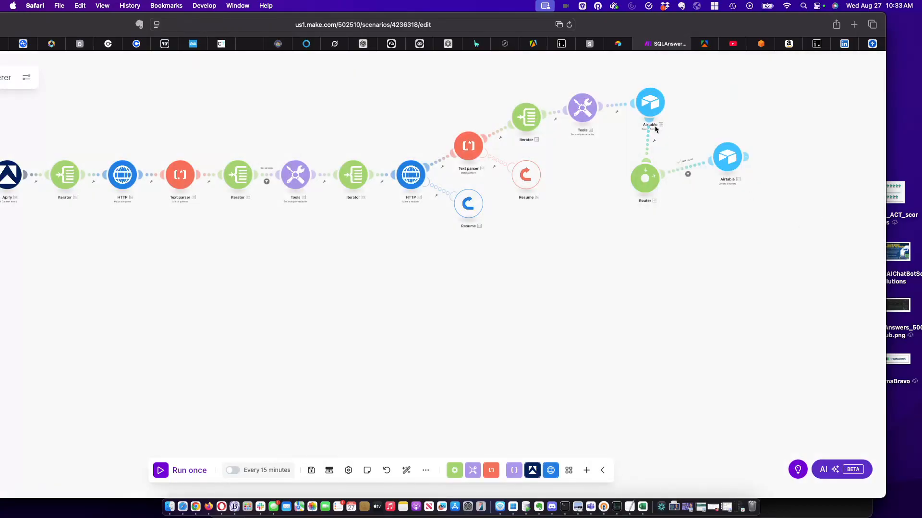
Check the Not found filter after the Router and the field mappings in the final Airtable record-creation module
left_click(688, 174)
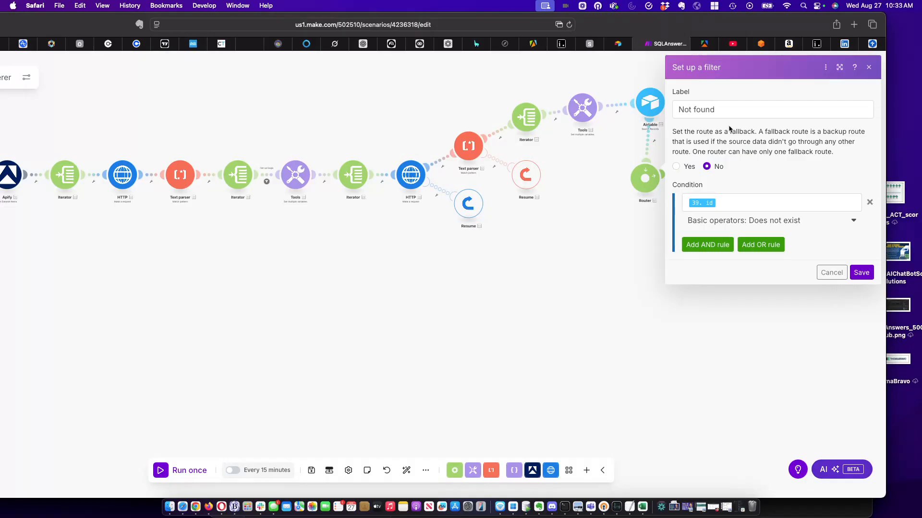
left_click(828, 272)
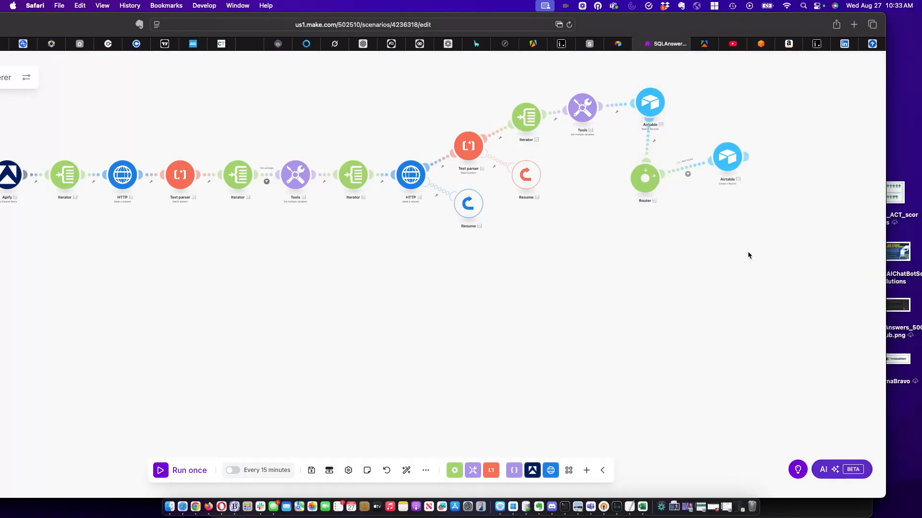
left_click(735, 167)
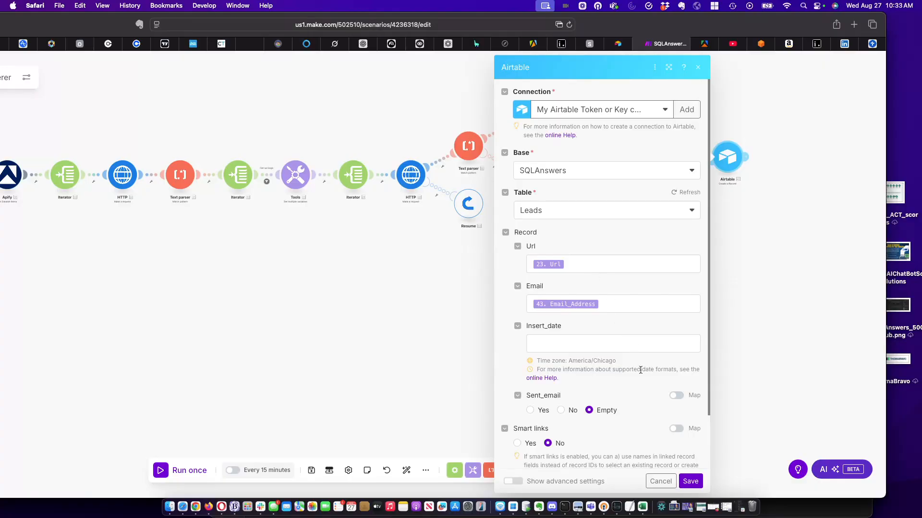
left_click(660, 481)
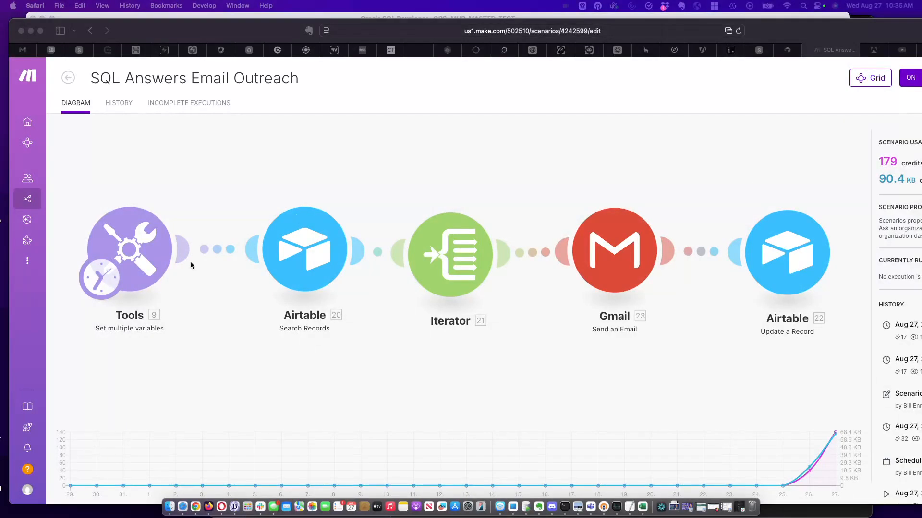
Open the SQL Answers Email Outreach scenario for editing and read through the email_body HTML in its Tools module
left_click(158, 269)
left_click(148, 268)
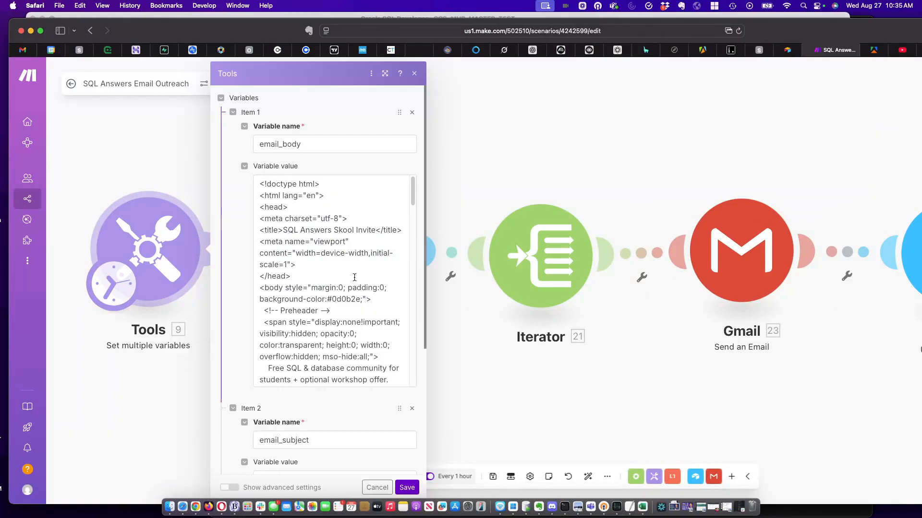
scroll(354, 277, "down", 1)
scroll(355, 277, "up", 1)
scroll(355, 277, "down", 13)
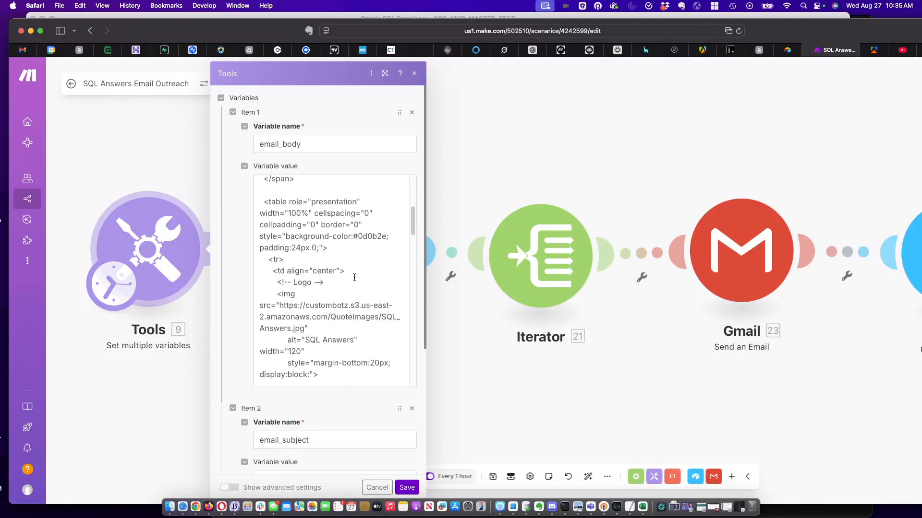
scroll(354, 277, "down", 5)
scroll(354, 278, "down", 5)
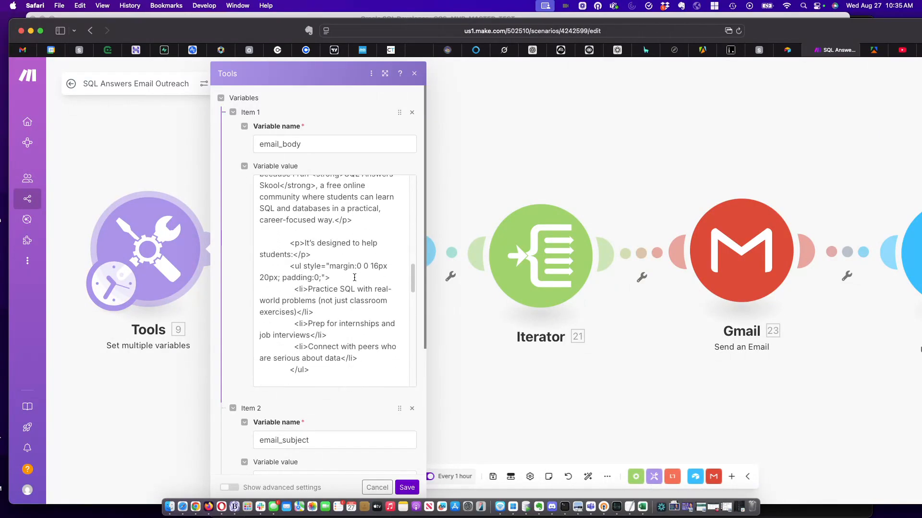
scroll(355, 278, "down", 20)
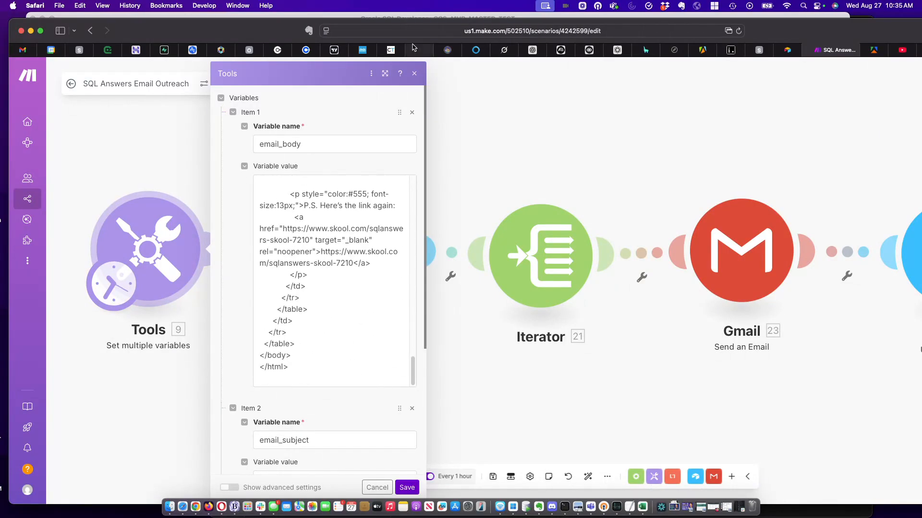
left_click(414, 73)
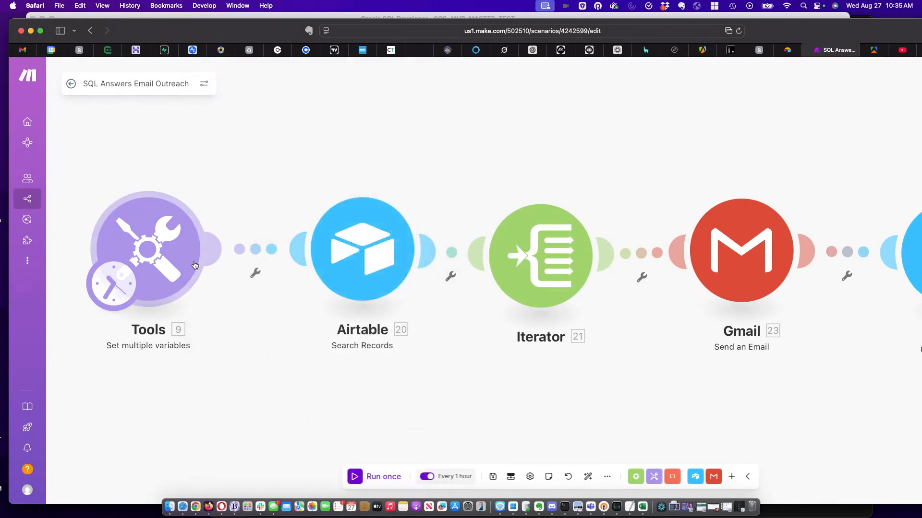
Examine the Airtable search module's output fields, Sent_email formula and record limit, plus the Iterator's source array
left_click(349, 263)
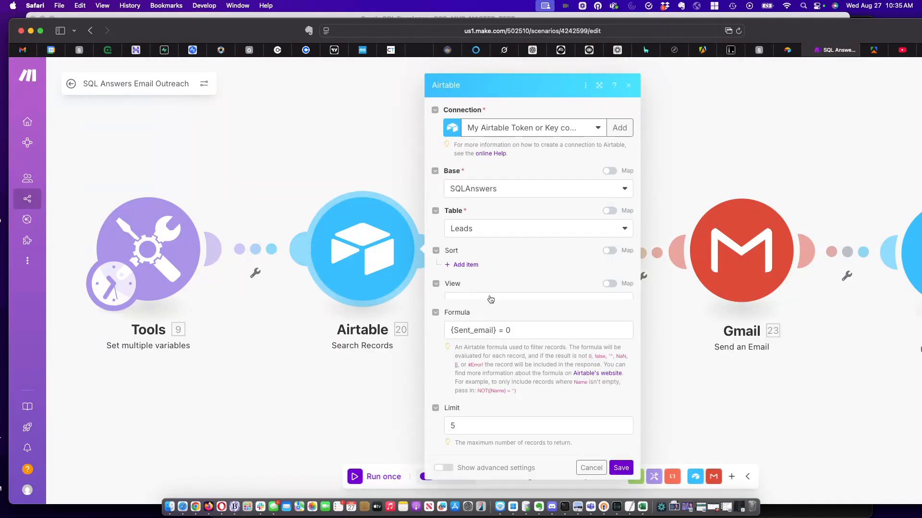
scroll(497, 310, "down", 3)
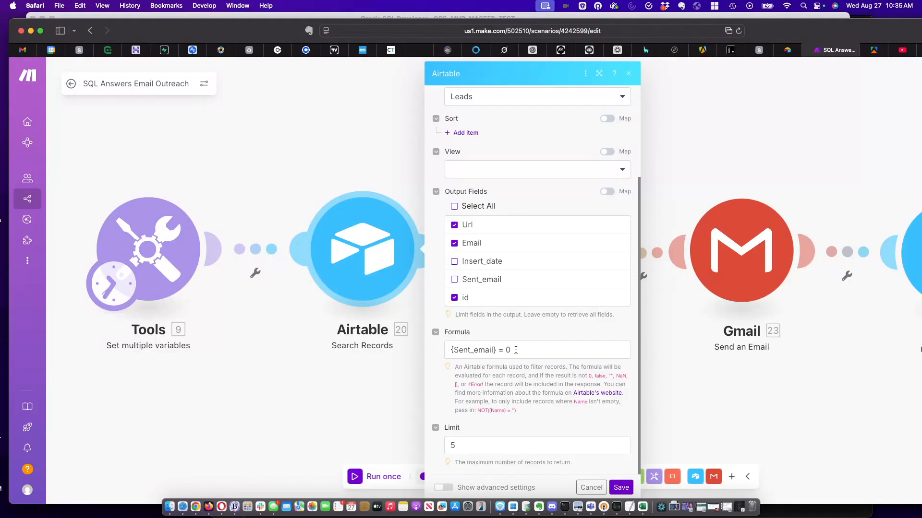
left_click(472, 447)
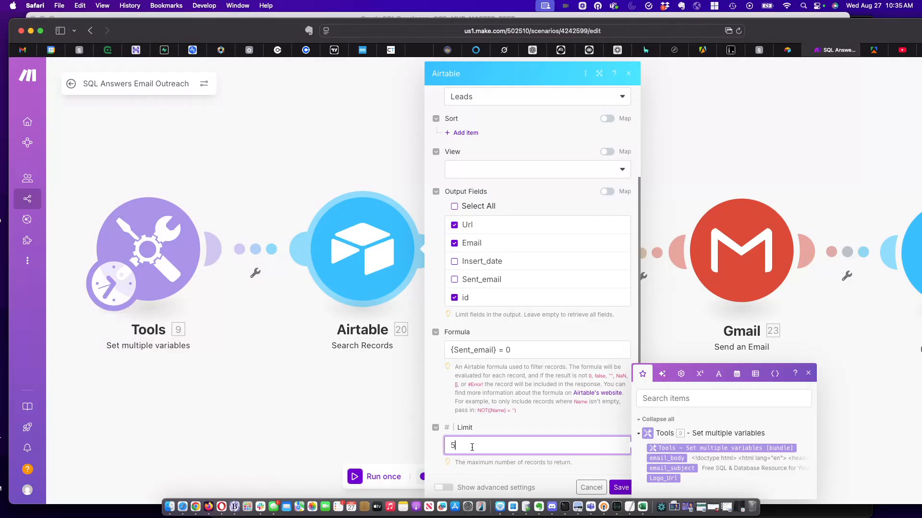
left_click(595, 487)
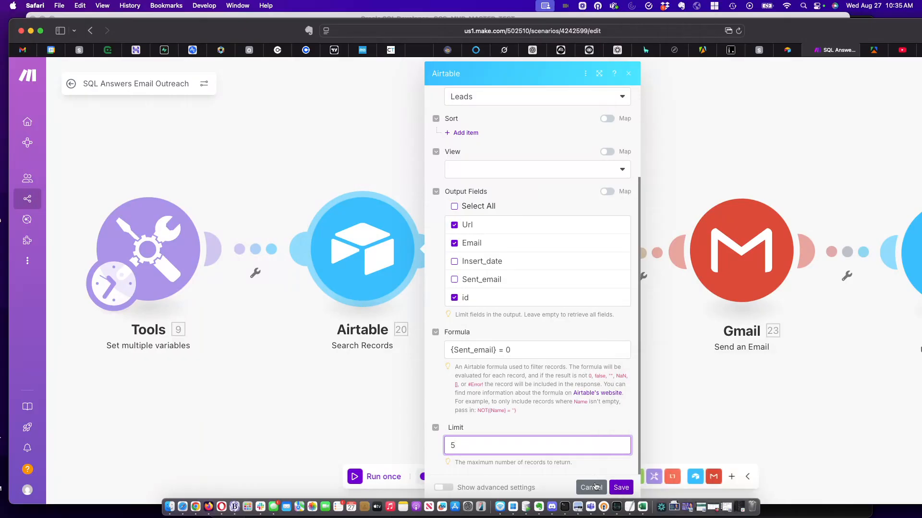
left_click(546, 268)
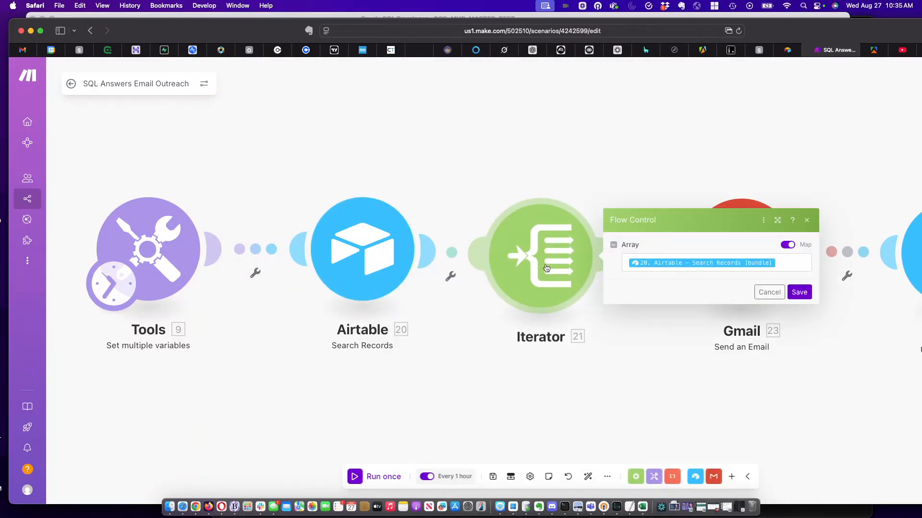
left_click(767, 292)
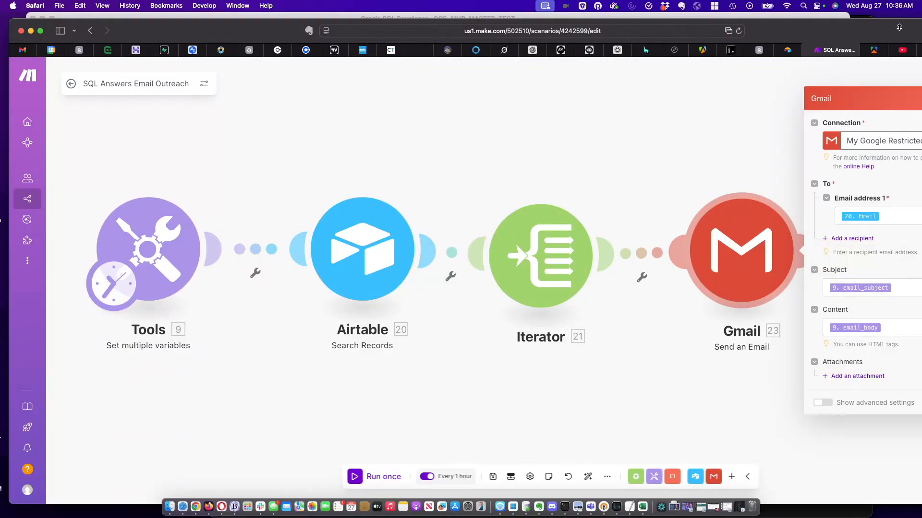
Review the Gmail module's recipient, subject and content mappings, and the Record ID and Sent_email settings of the Airtable update module
left_click_drag(899, 28, 749, 34)
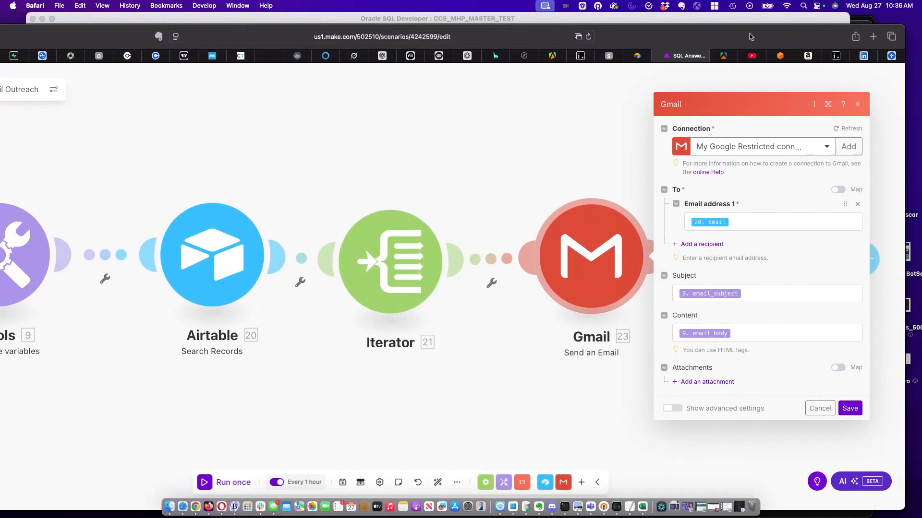
left_click(825, 410)
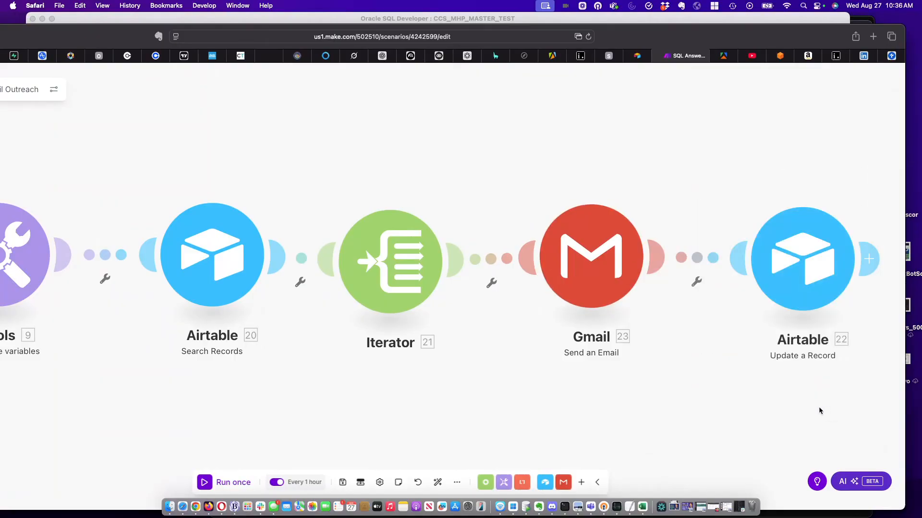
left_click(807, 278)
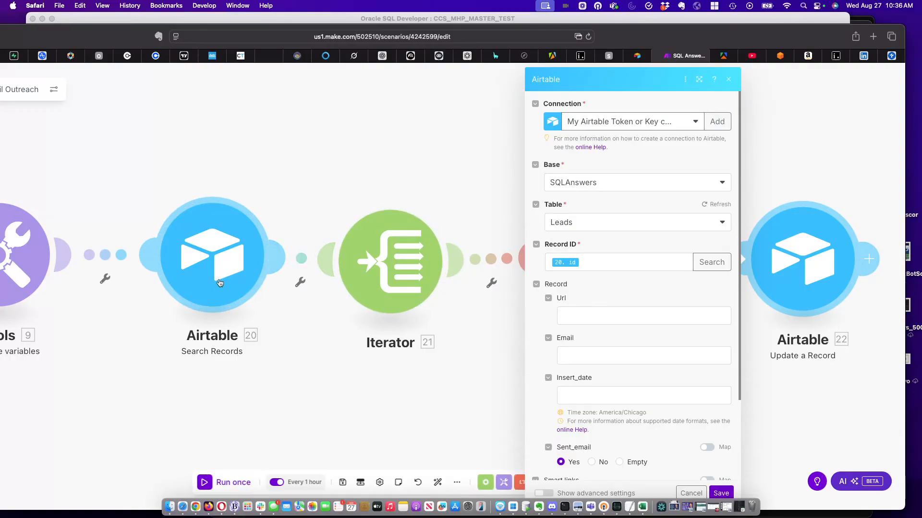
scroll(658, 292, "down", 4)
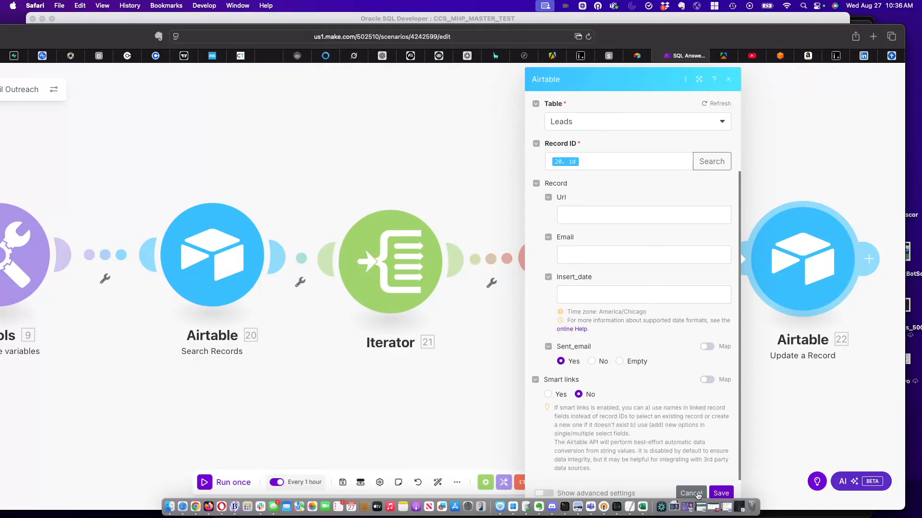
left_click(697, 494)
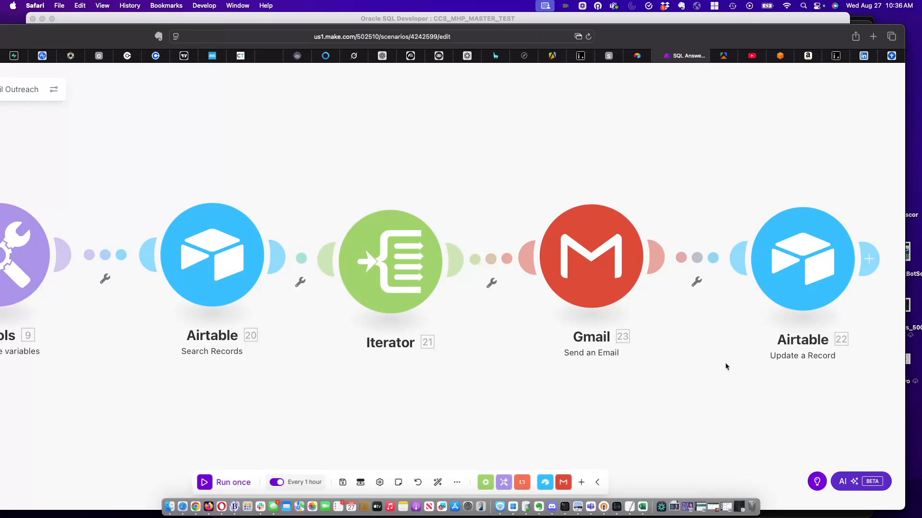
scroll(725, 367, "left", 3)
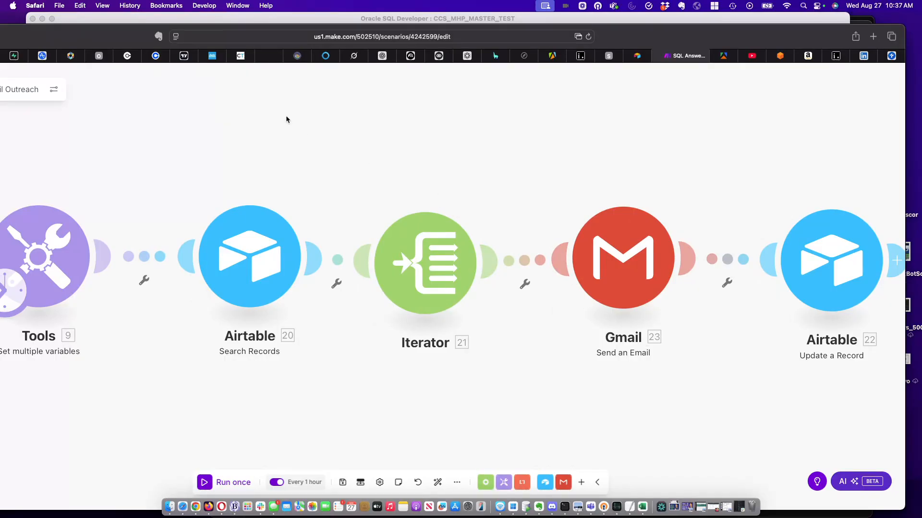
left_click_drag(100, 38, 143, 24)
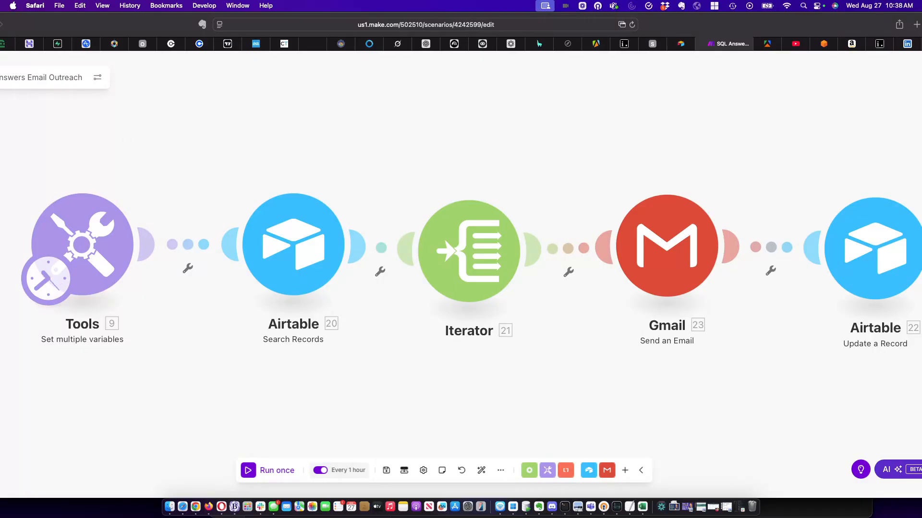
mouse_move(1, 192)
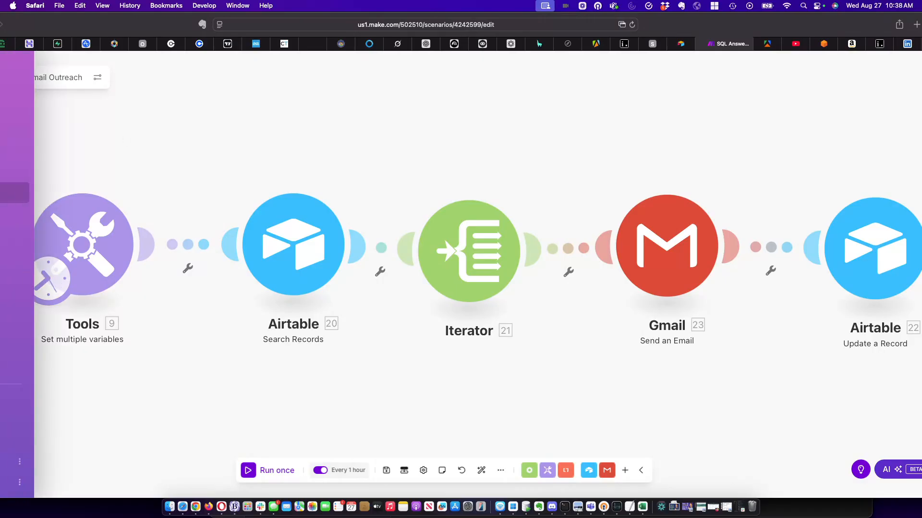